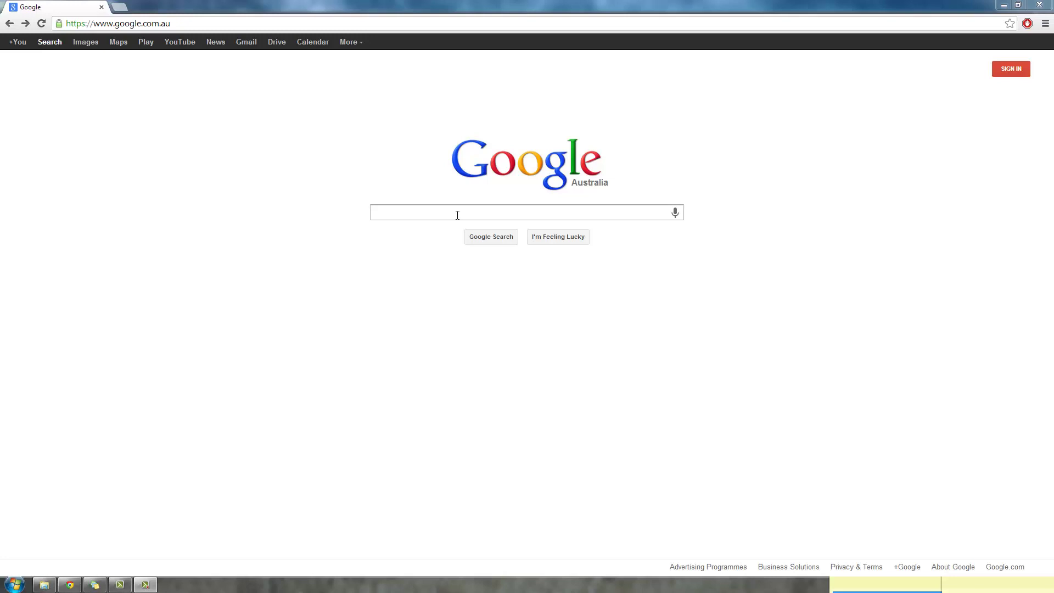
Step: Agree to the MEGA Terms of Service and download the Nodus 1.6.4.zip file
left_click(22, 26)
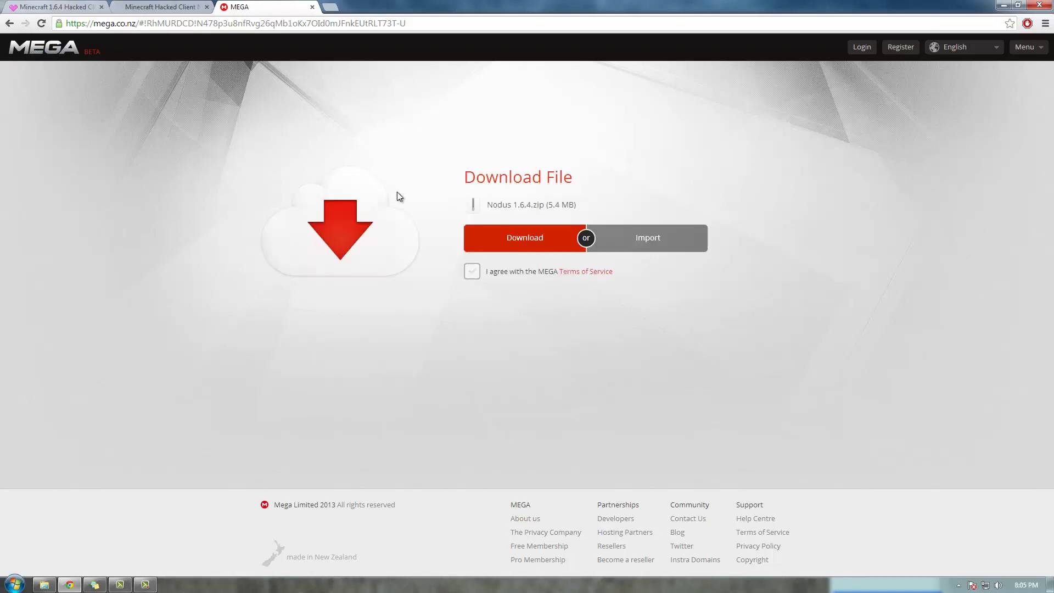
left_click(508, 241)
left_click(592, 91)
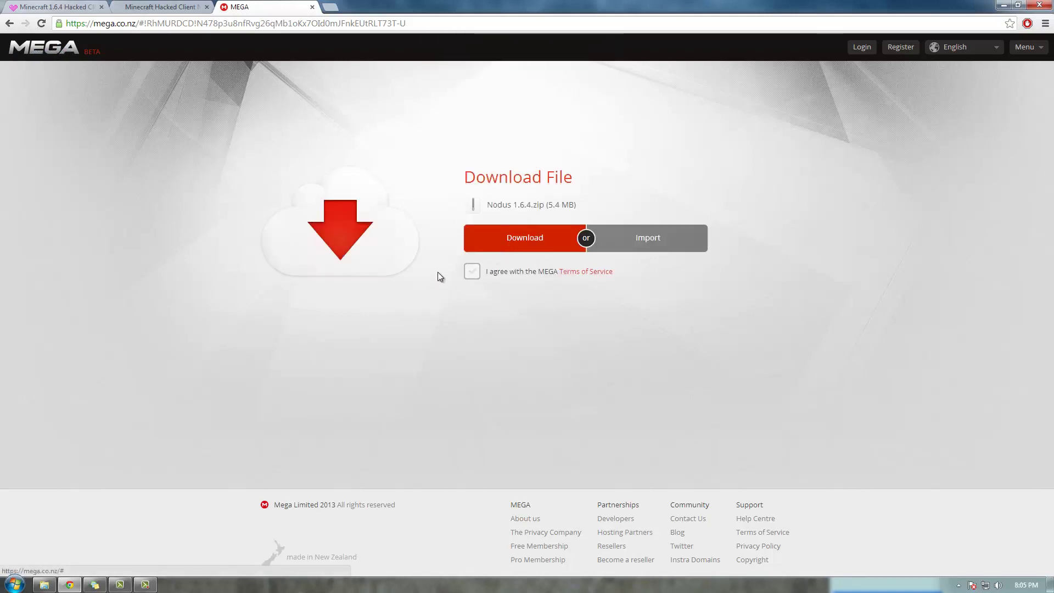
left_click(472, 271)
left_click(501, 238)
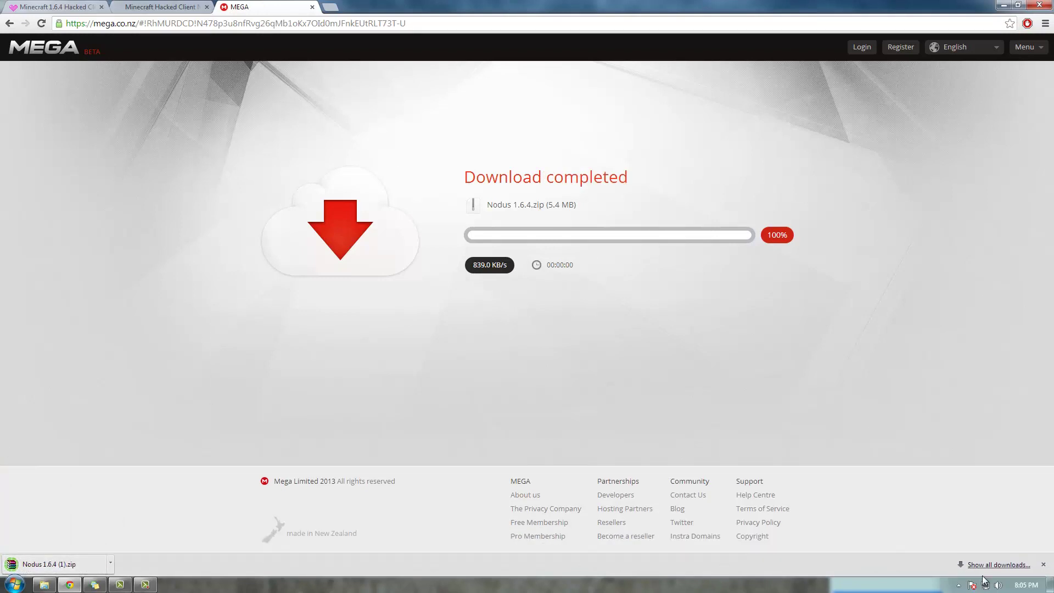
Step: Open the downloaded Nodus 1.6.4 (1).zip archive in WinRAR and dismiss the license purchase notice
left_click(999, 565)
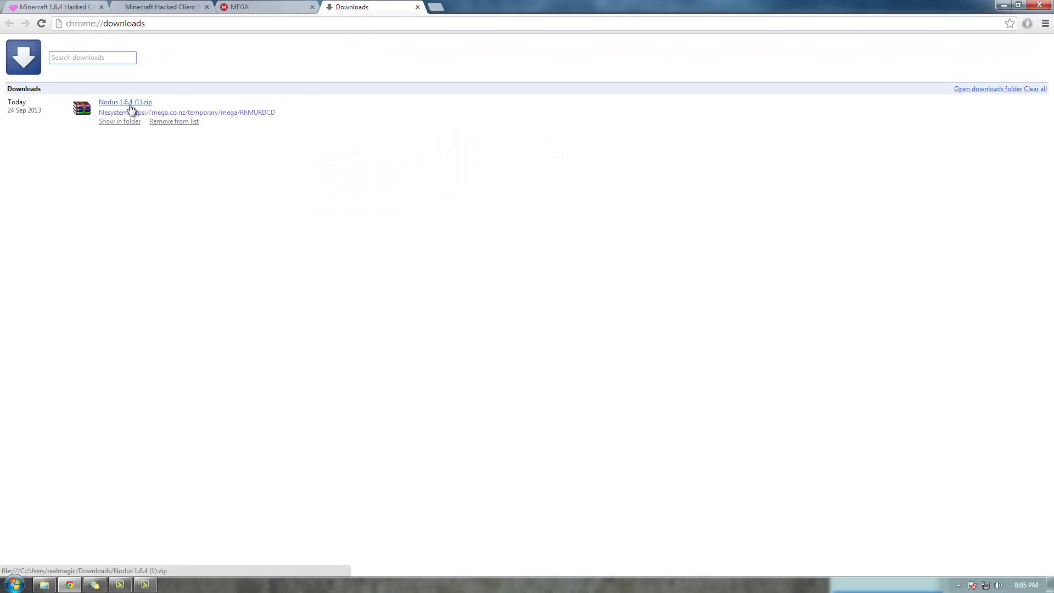
left_click(129, 105)
left_click_drag(431, 290, 537, 80)
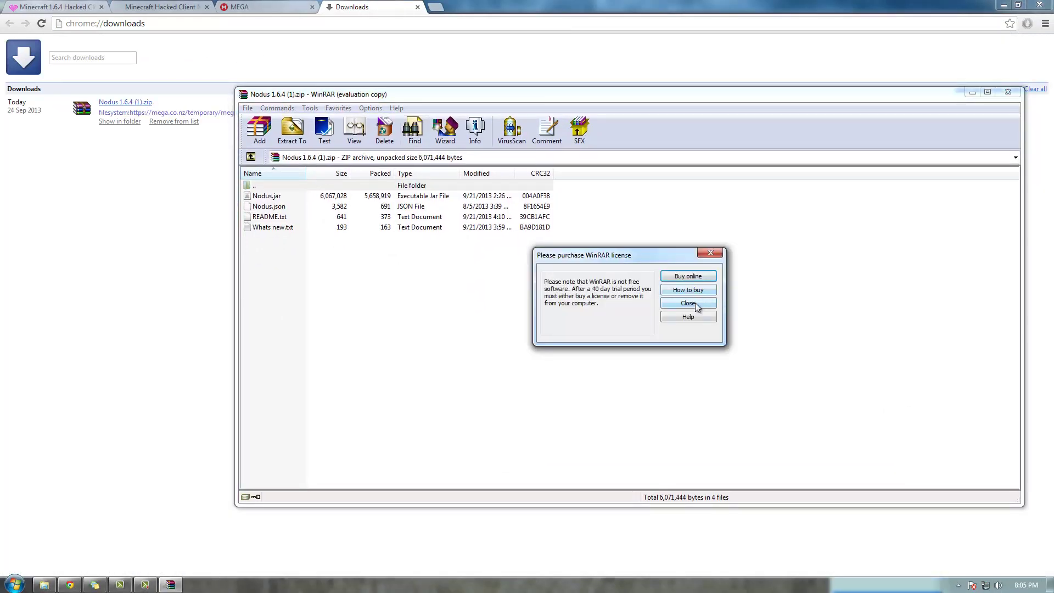
left_click(696, 306)
key("ctrl+a")
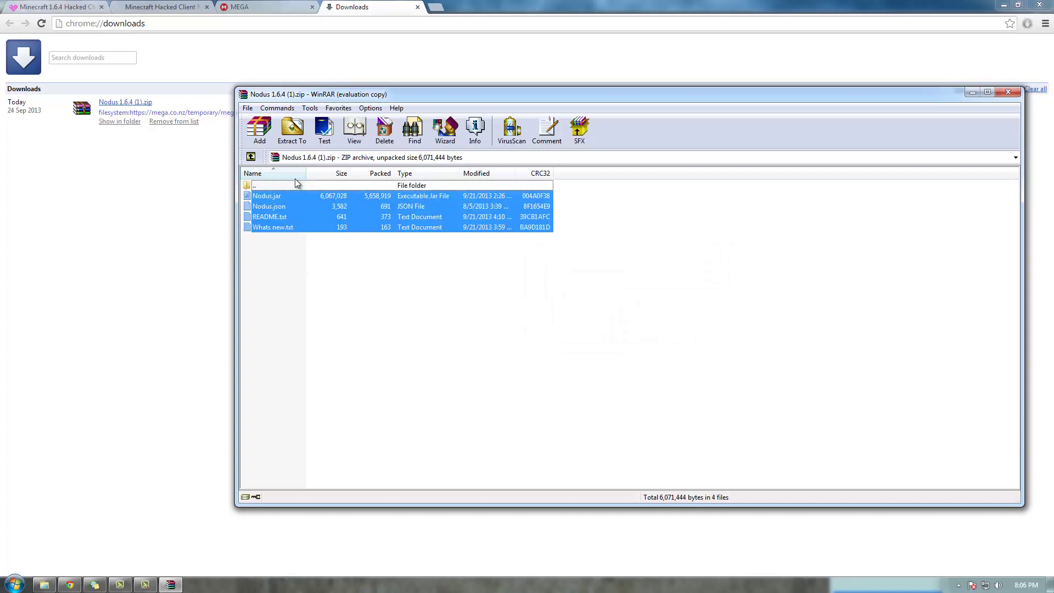
left_click(299, 237)
Step: Go to the %appdata% Roaming folder and open the versions folder inside .minecraft
left_click(15, 584)
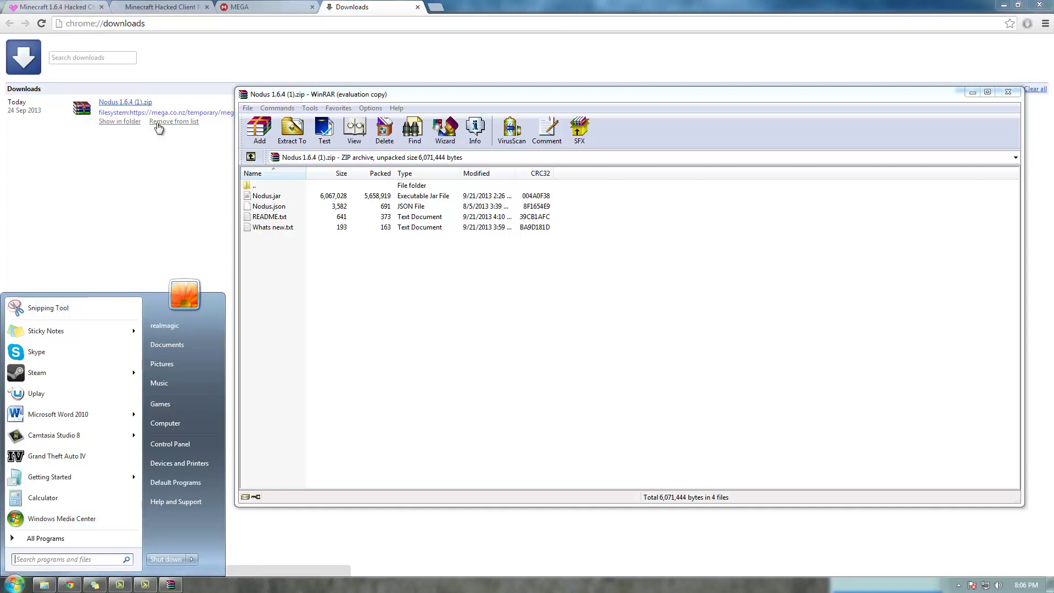
type("%")
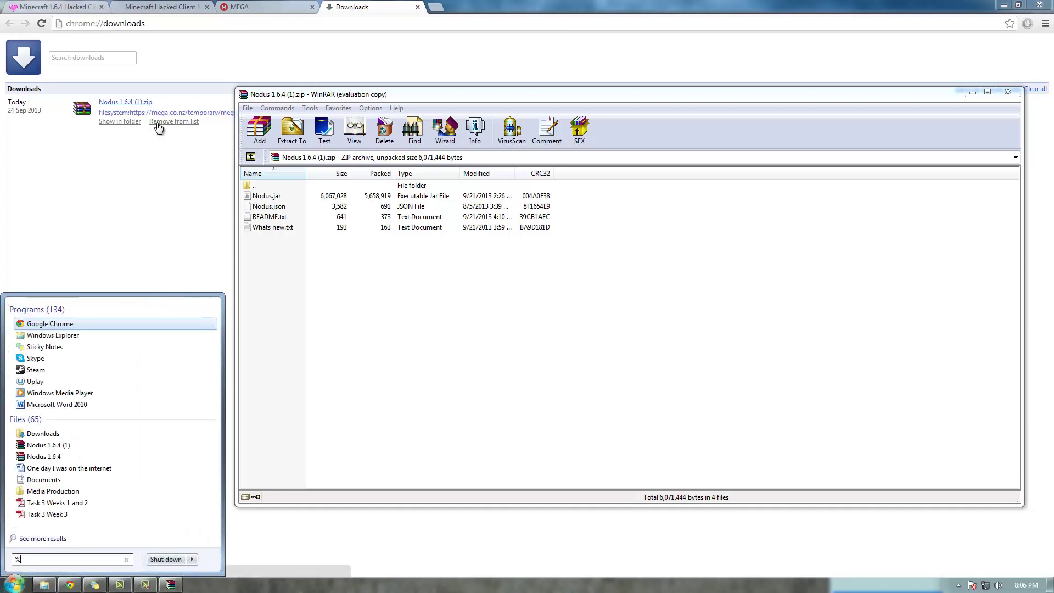
type("app")
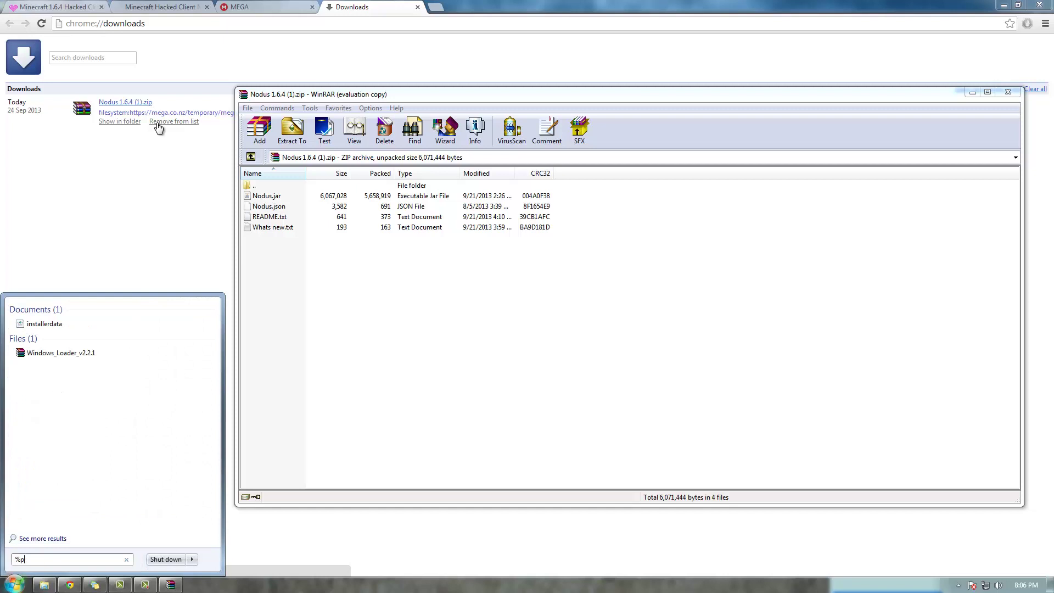
type("data")
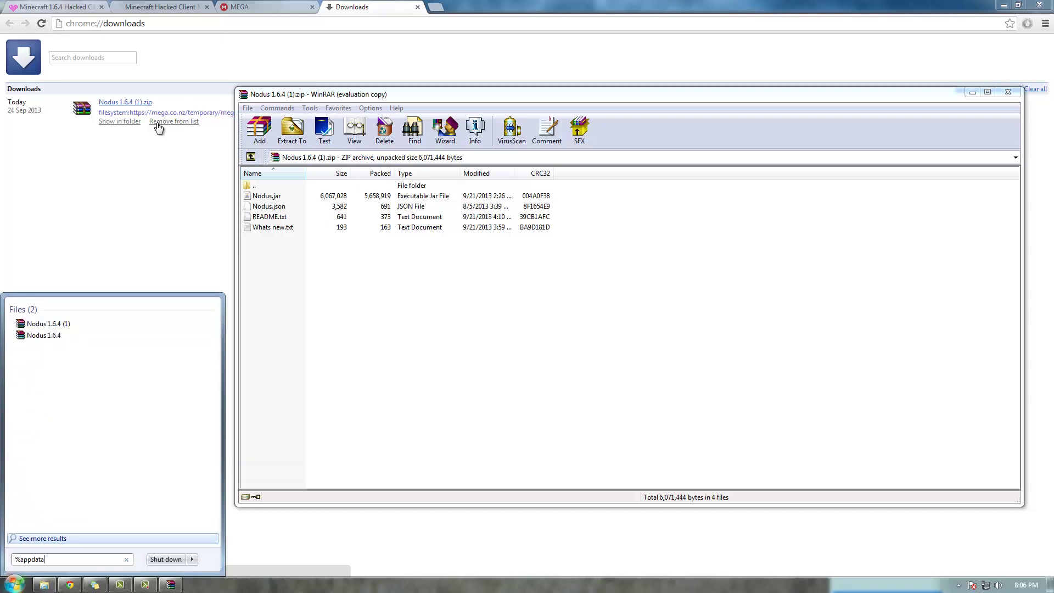
type("%")
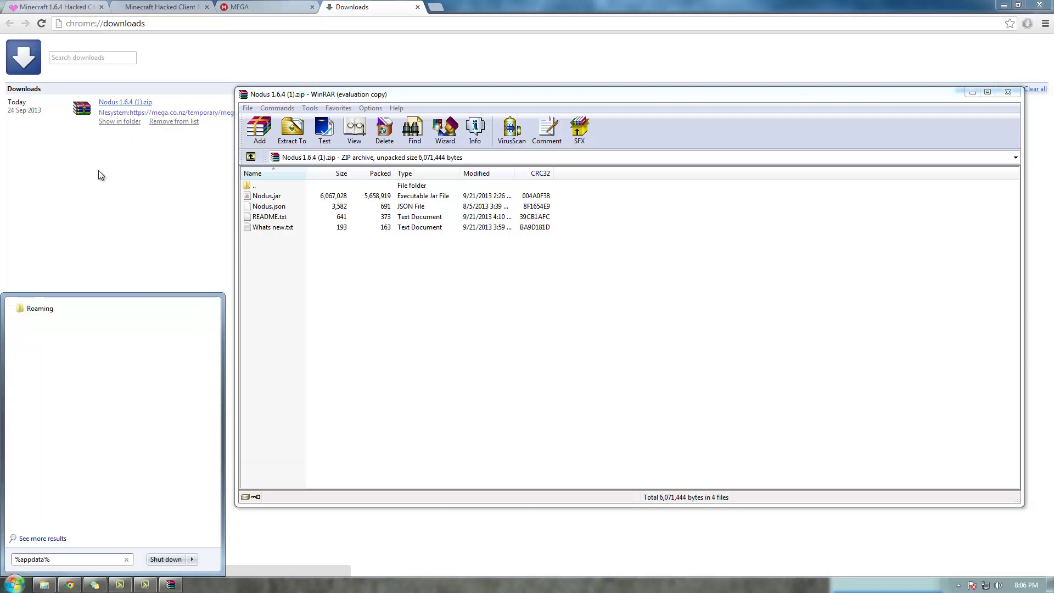
left_click(40, 308)
double_click(310, 117)
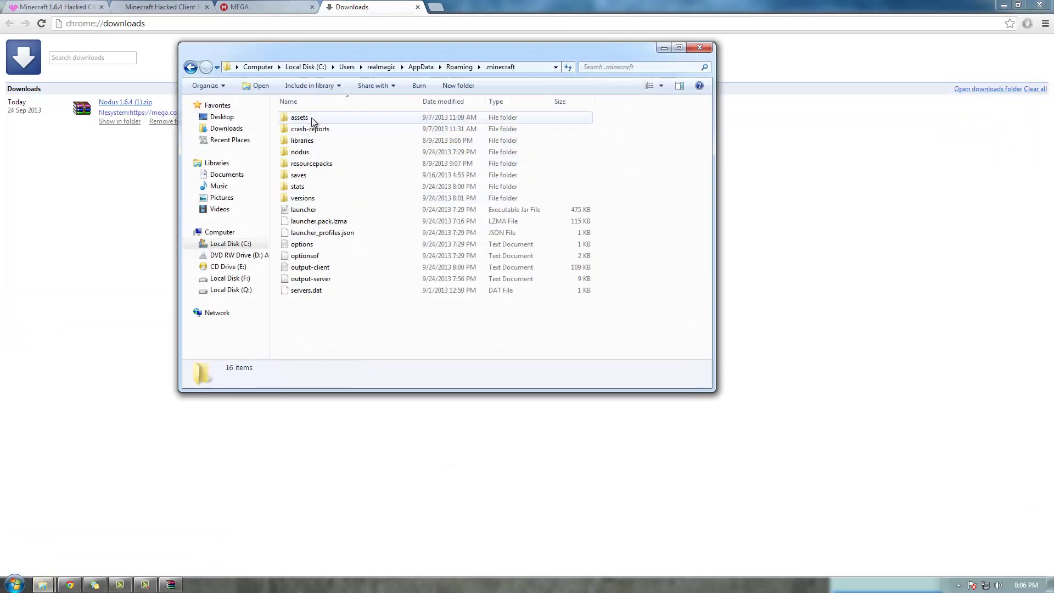
double_click(328, 201)
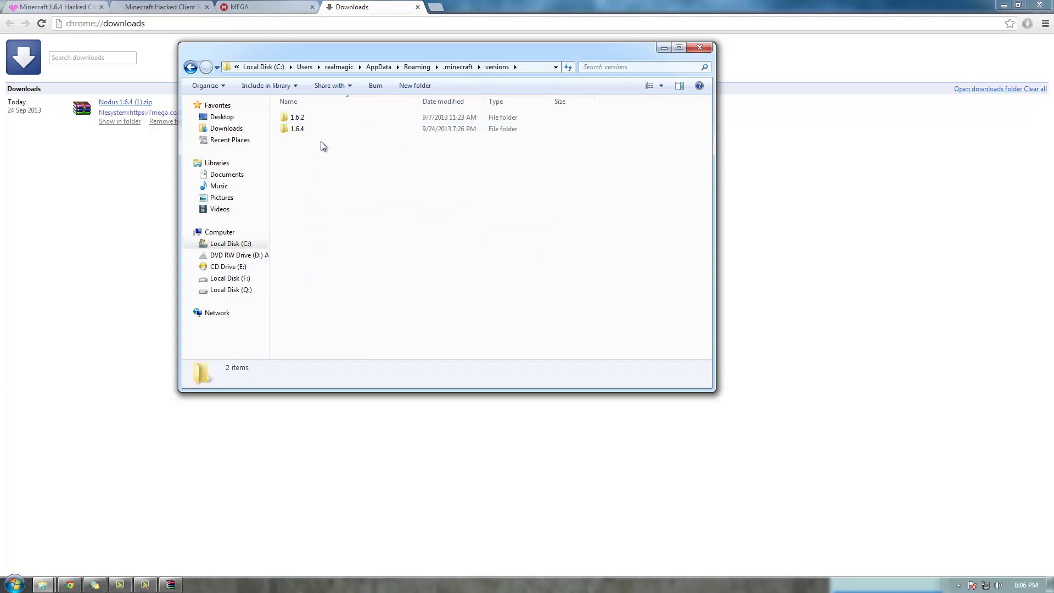
Step: Create a new folder named Nodus in the versions folder
mouse_move(309, 137)
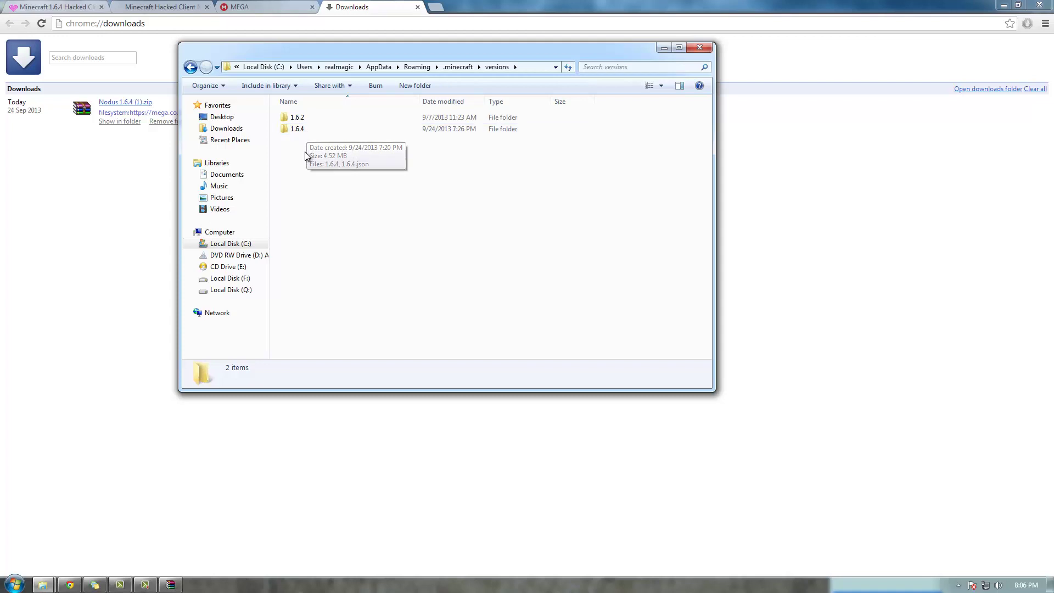
right_click(306, 153)
mouse_move(358, 288)
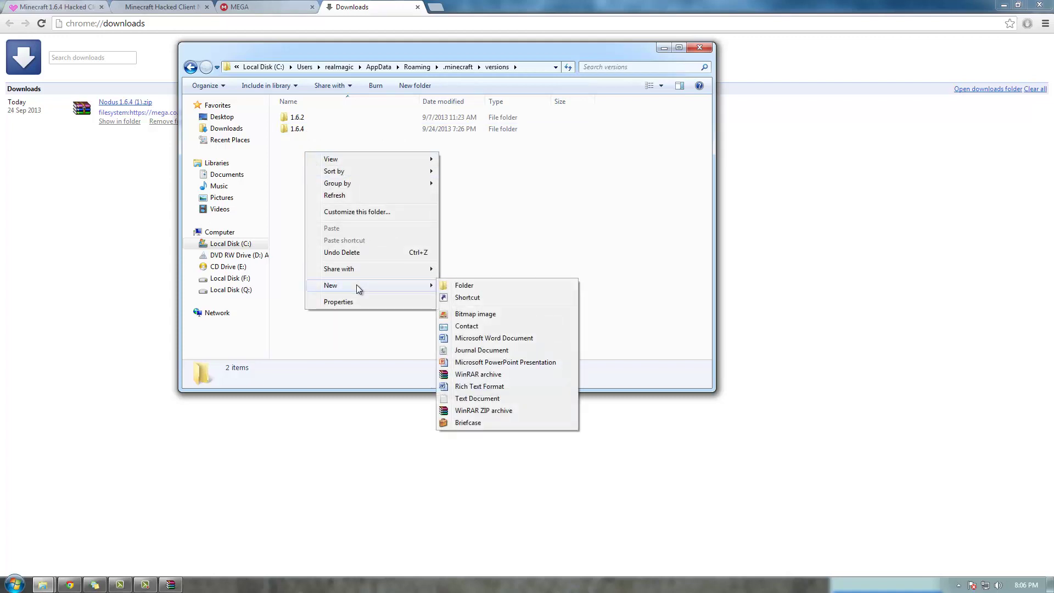
left_click(487, 286)
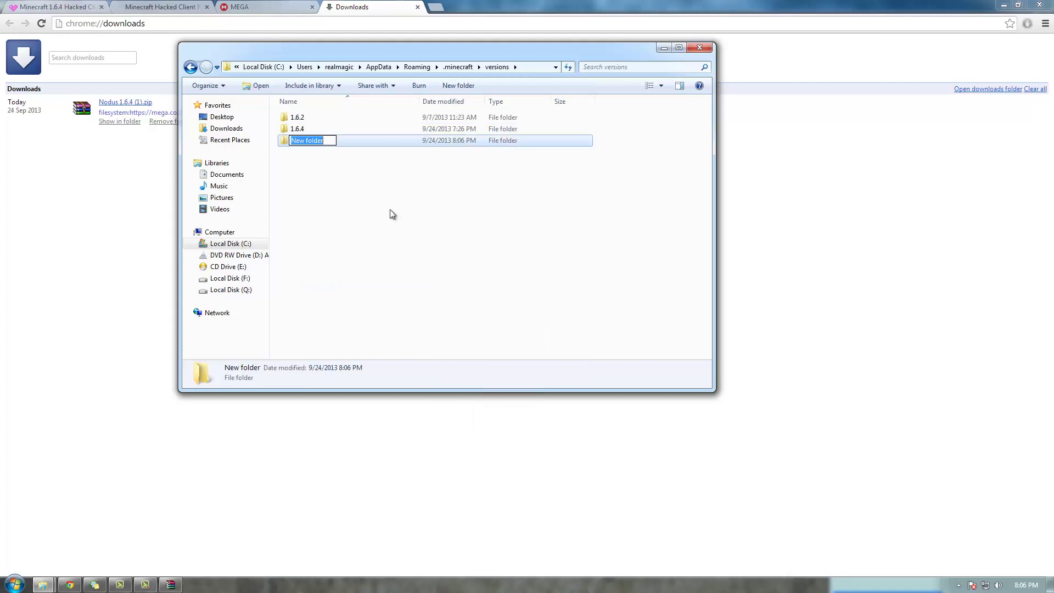
type("Nodus")
left_click_drag(258, 234, 296, 213)
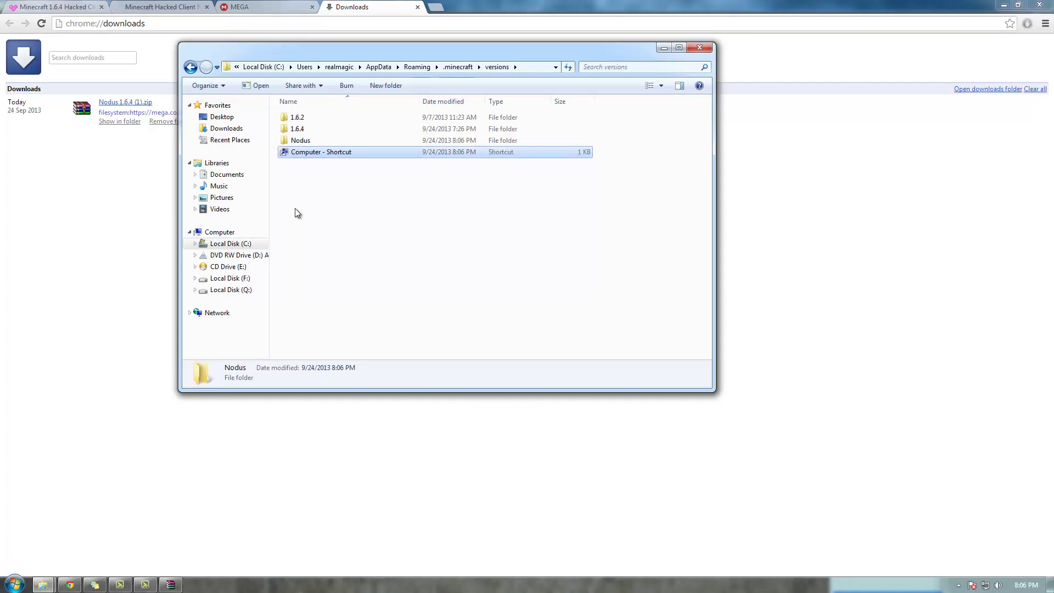
key("Delete")
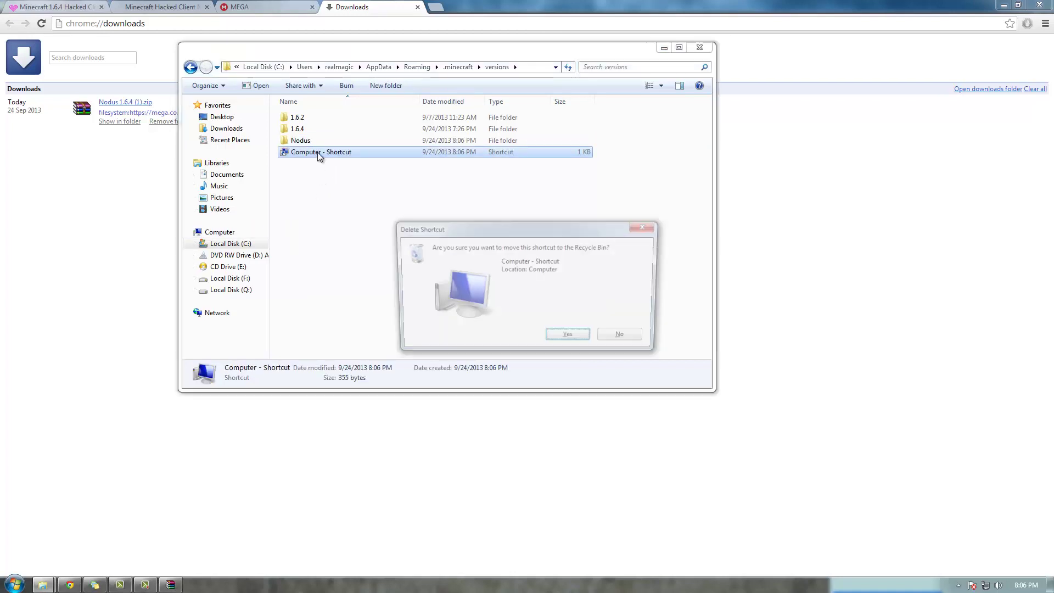
key("Return")
Step: Extract Nodus.jar and Nodus.json from the WinRAR archive into the new Nodus folder, and return to the versions folder
double_click(317, 145)
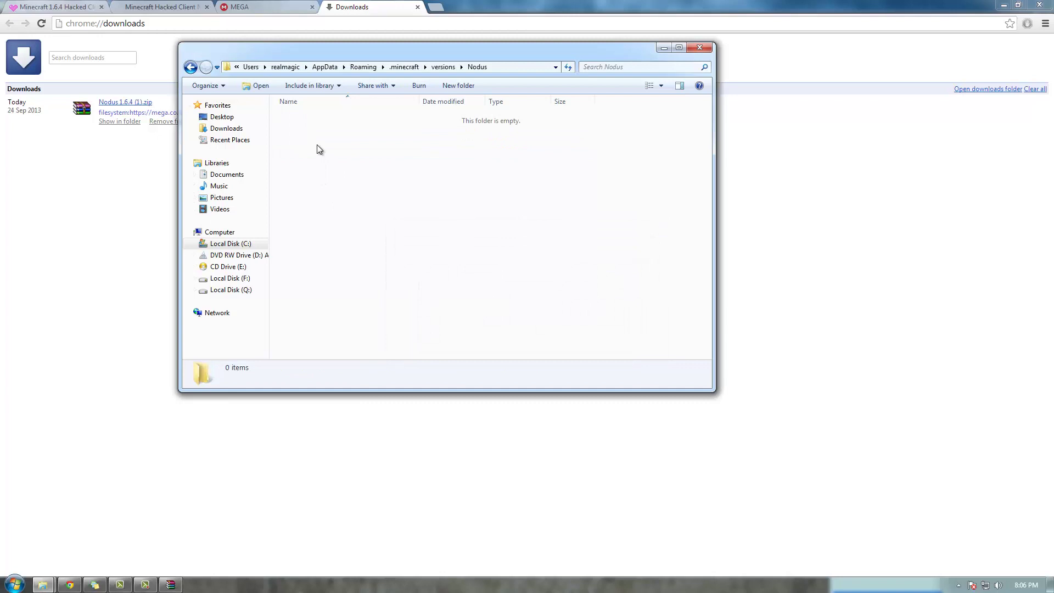
left_click(173, 586)
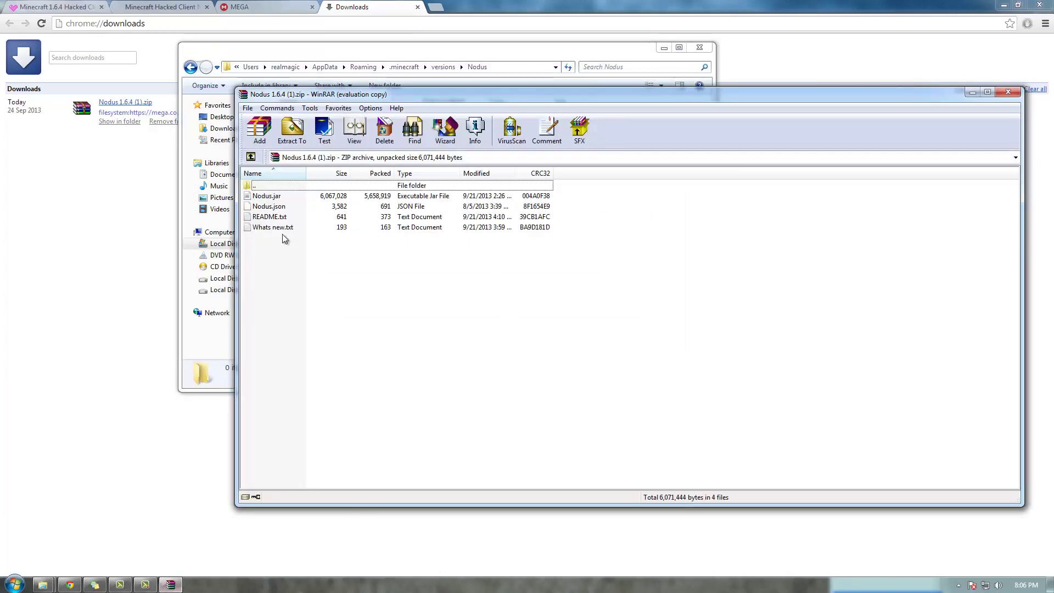
left_click(278, 208)
left_click_drag(337, 98, 351, 102)
left_click_drag(482, 163, 604, 161)
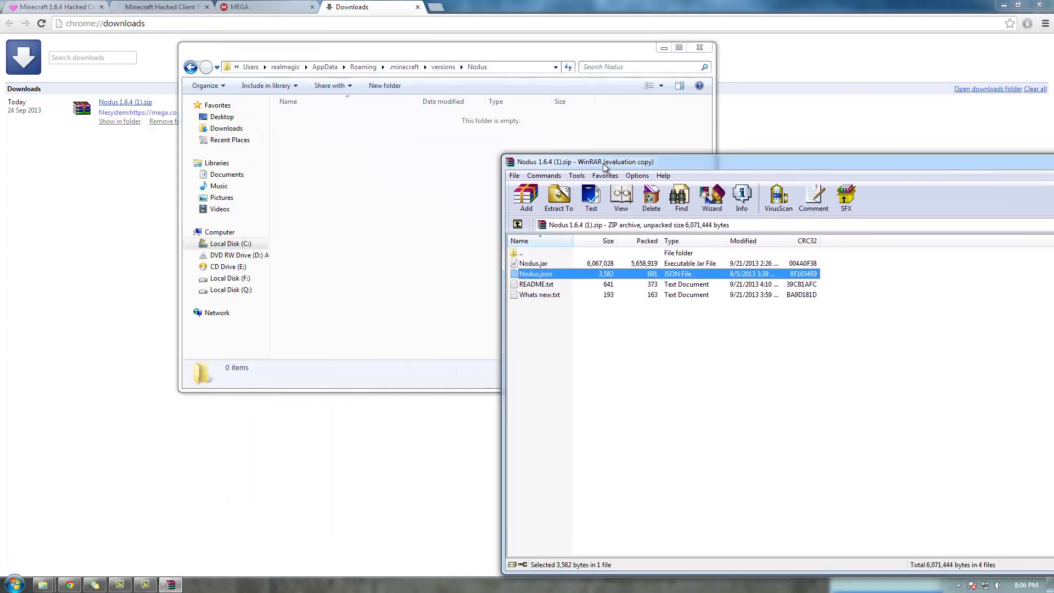
left_click(535, 264, "ctrl")
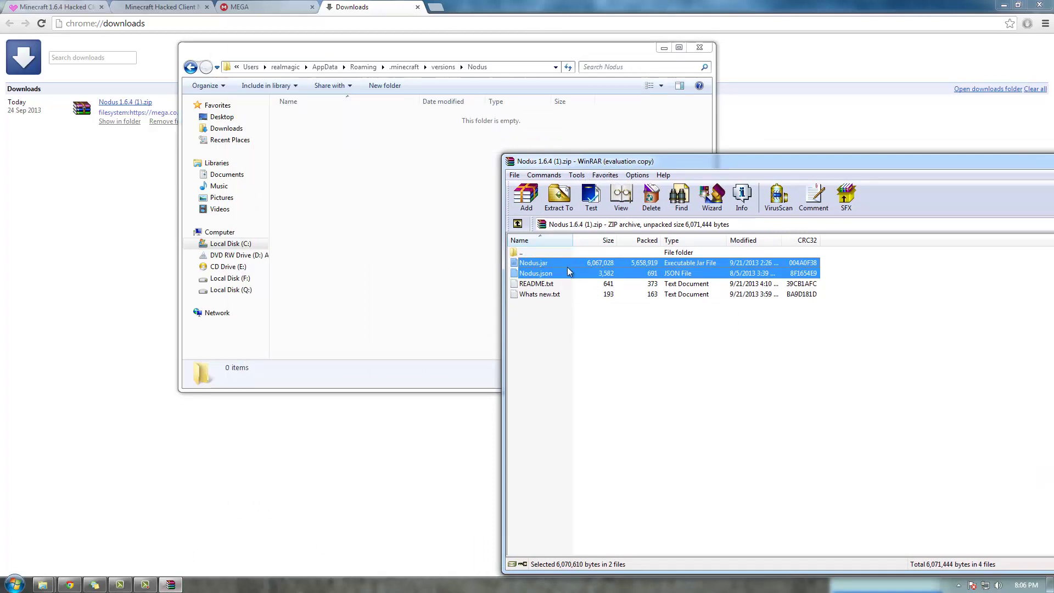
left_click_drag(571, 268, 376, 169)
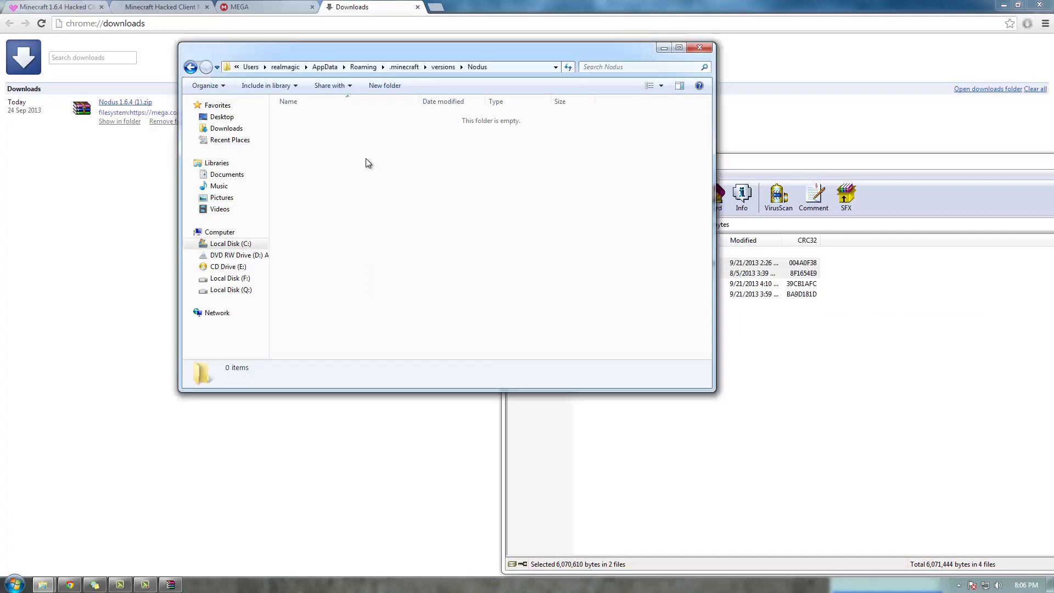
left_click(462, 174)
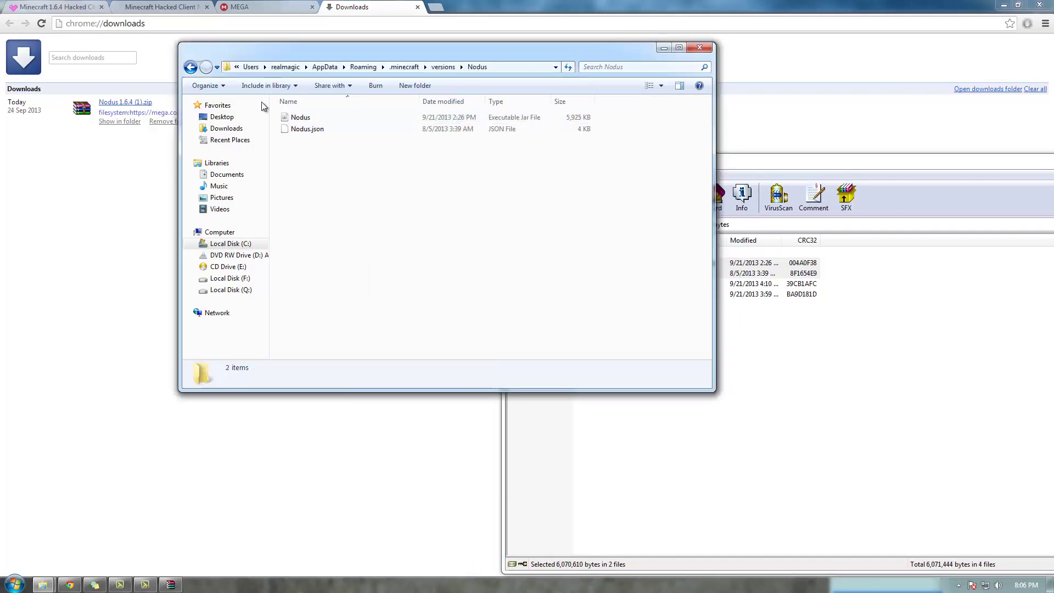
left_click(190, 67)
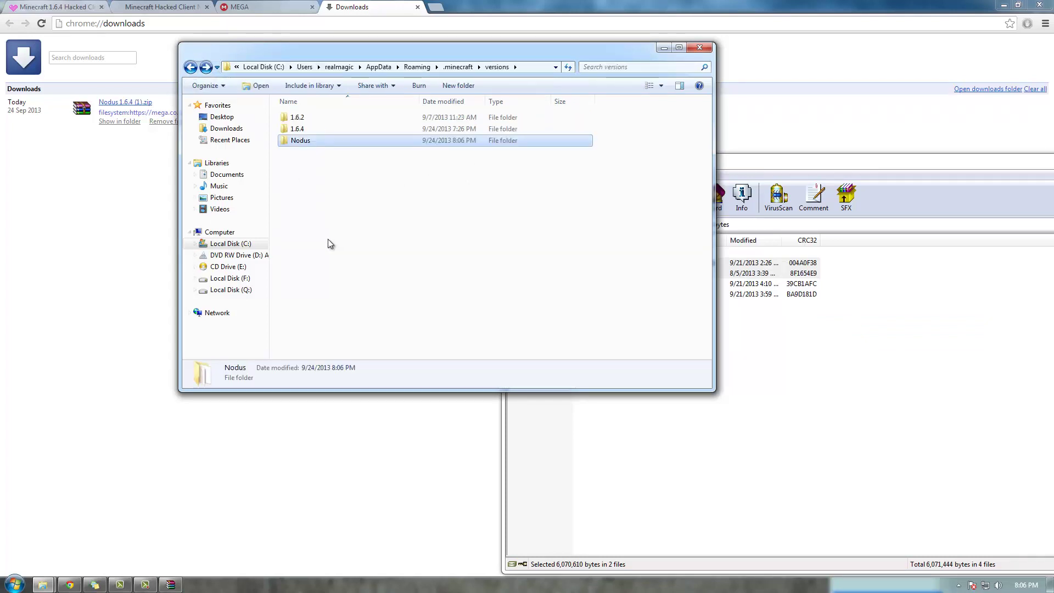
left_click(315, 168)
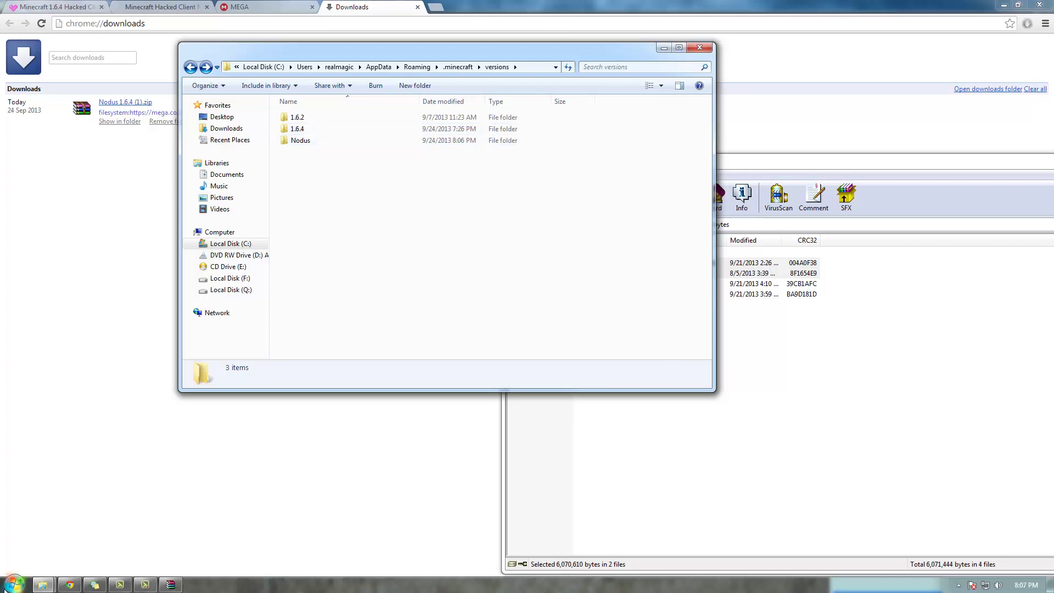
Step: Search the computer for "mine", start the Minecraft Launcher and maximize its window
left_click(14, 584)
type("mine")
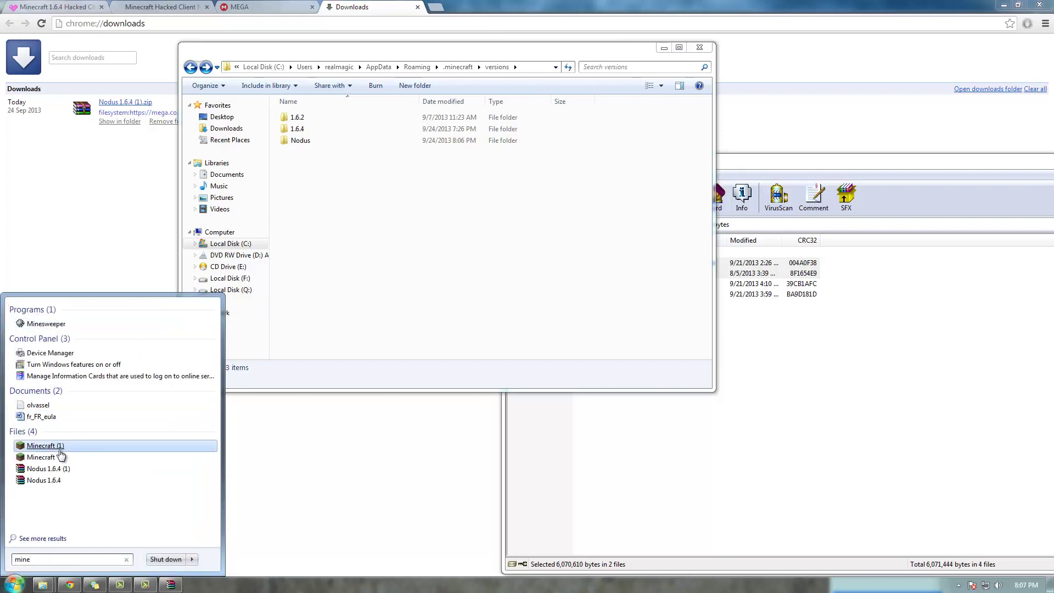
left_click(61, 455)
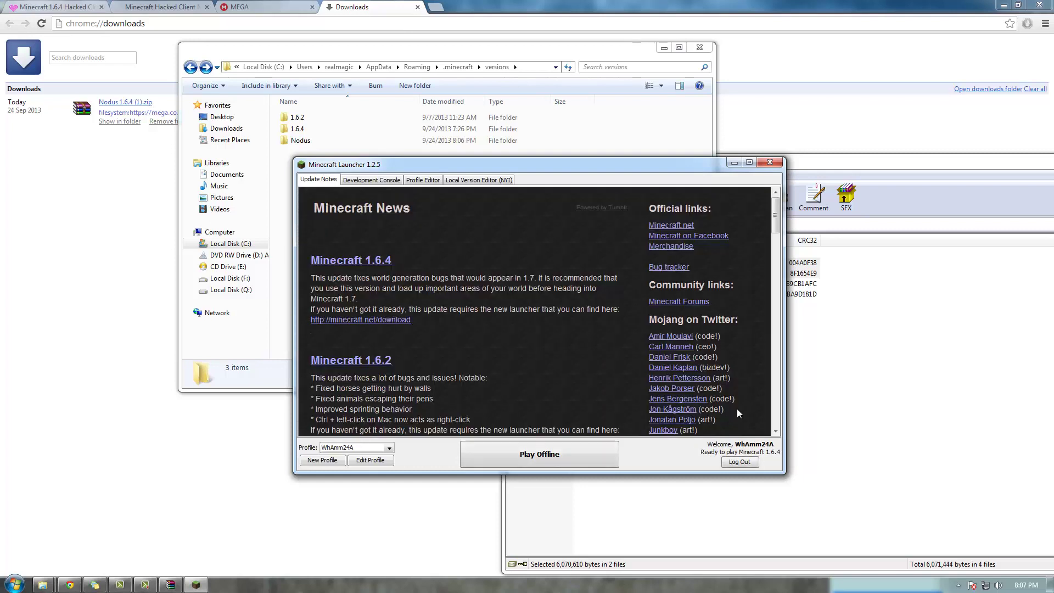
left_click(749, 162)
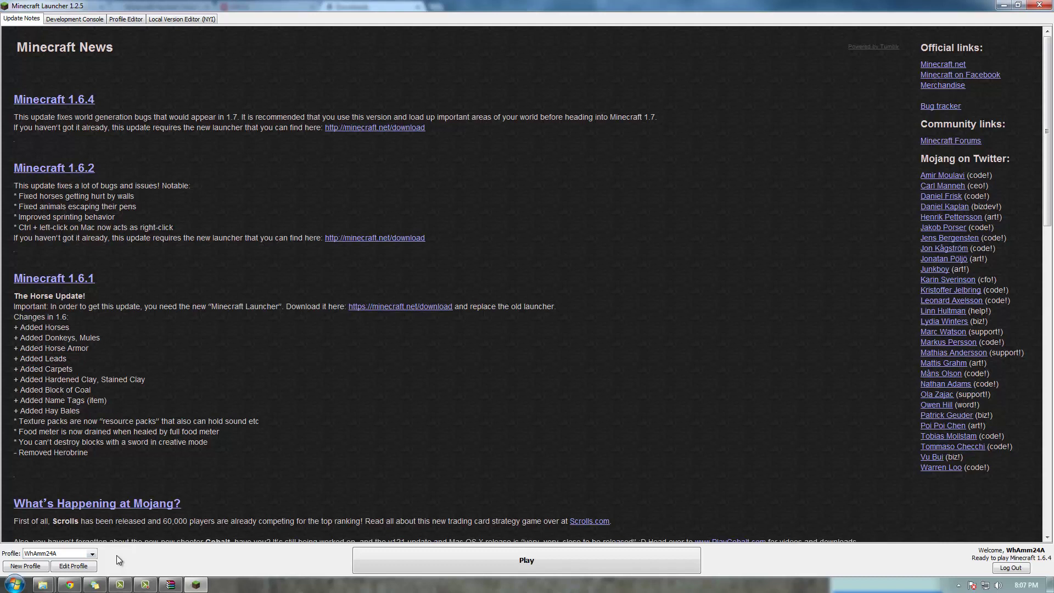
Step: Create and save a new launcher profile named Nodus that uses the version release Nodus
left_click(32, 565)
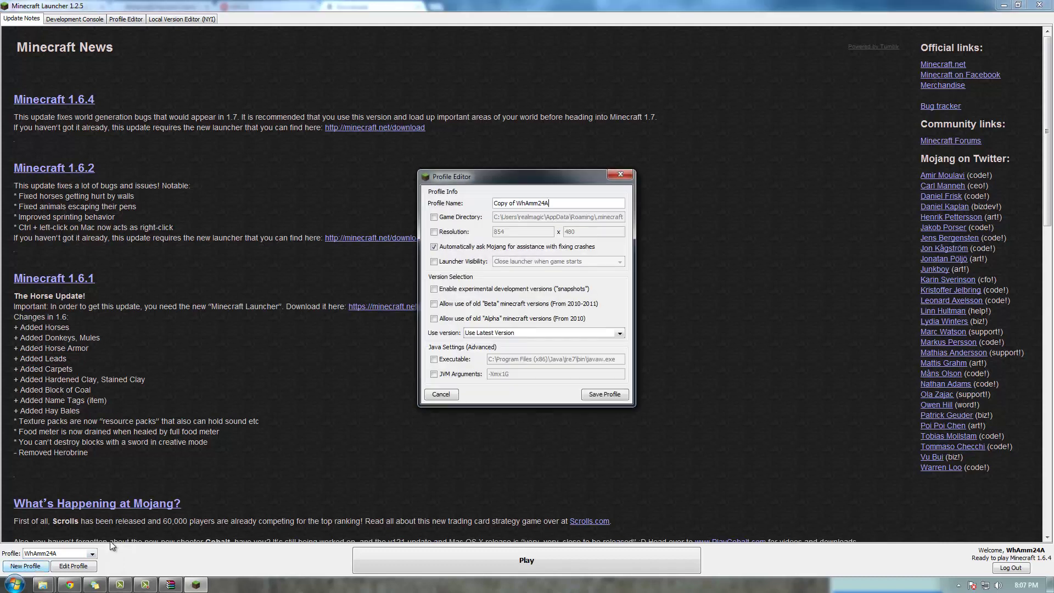
left_click_drag(548, 204, 458, 207)
key("BackSpace")
left_click(489, 334)
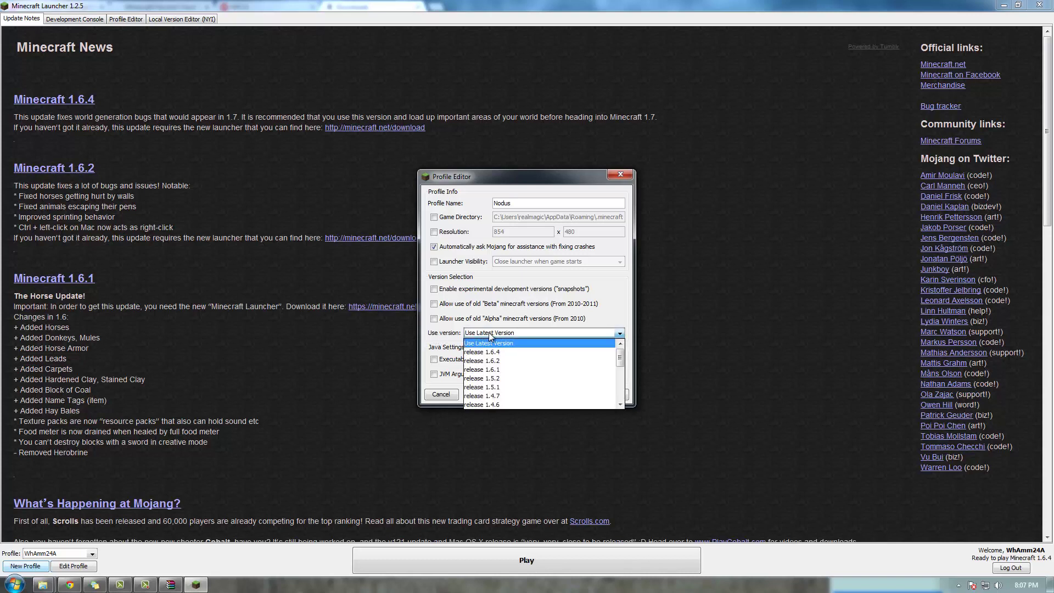
scroll(500, 378, "down", 6)
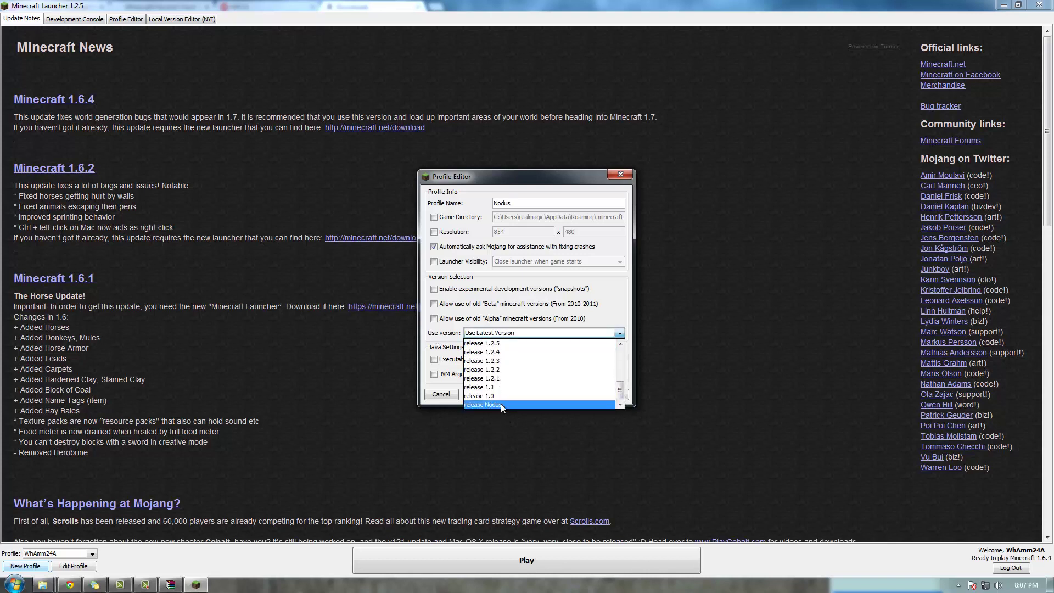
left_click(500, 404)
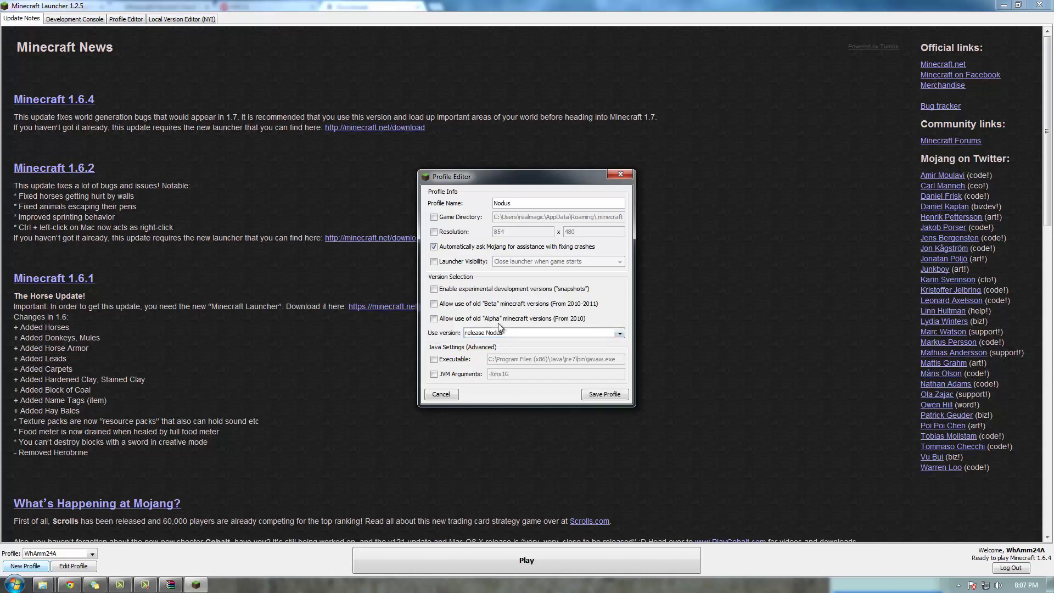
left_click(603, 394)
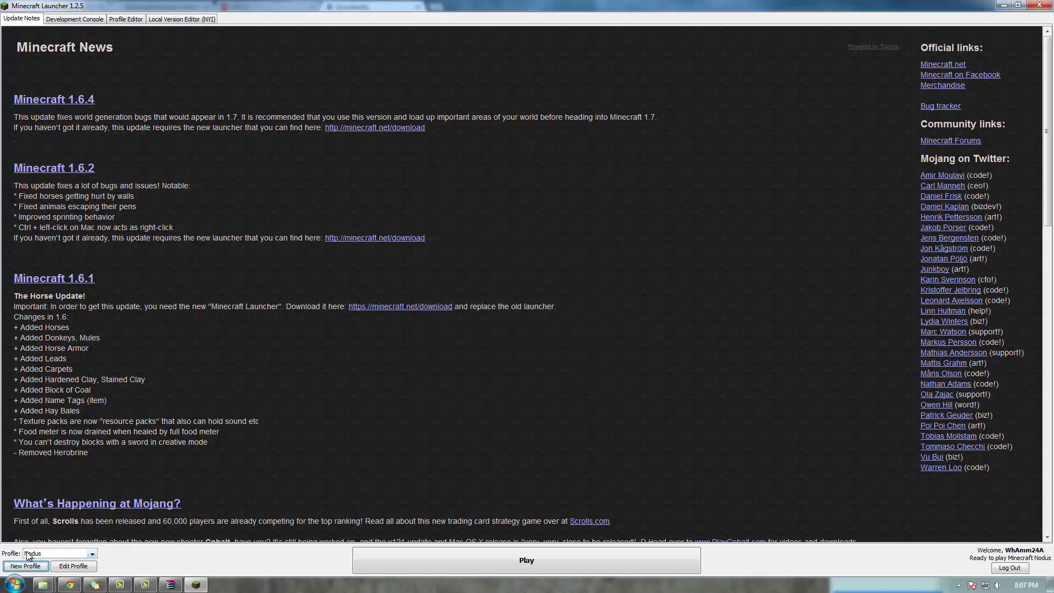
Step: Start the game with the Nodus profile
left_click(44, 516)
left_click(624, 565)
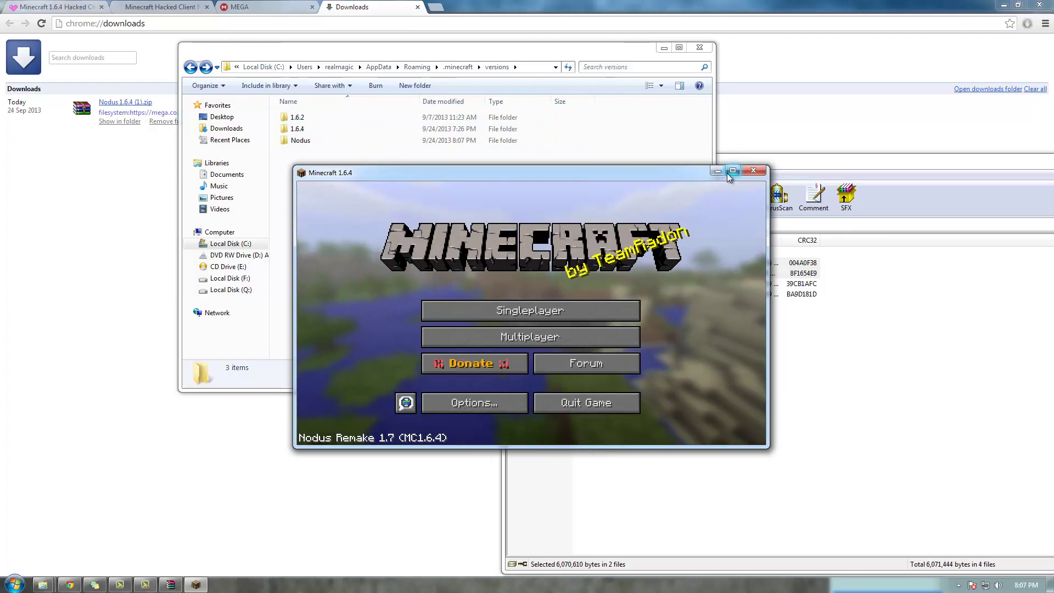
Step: Maximize the Minecraft window and load the existing Survival Mode world from the singleplayer world list
left_click(732, 171)
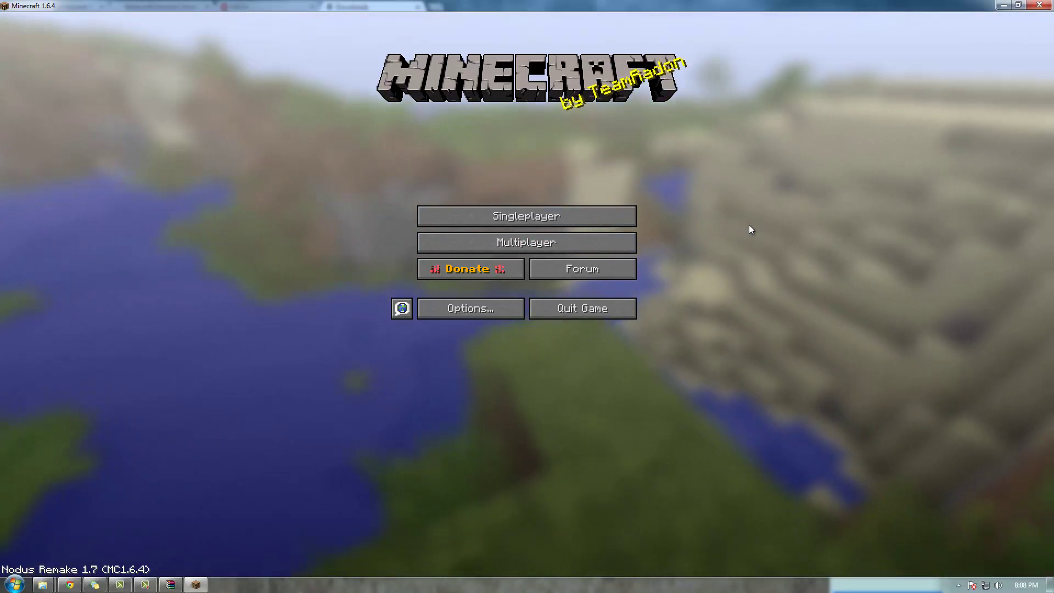
left_click(583, 215)
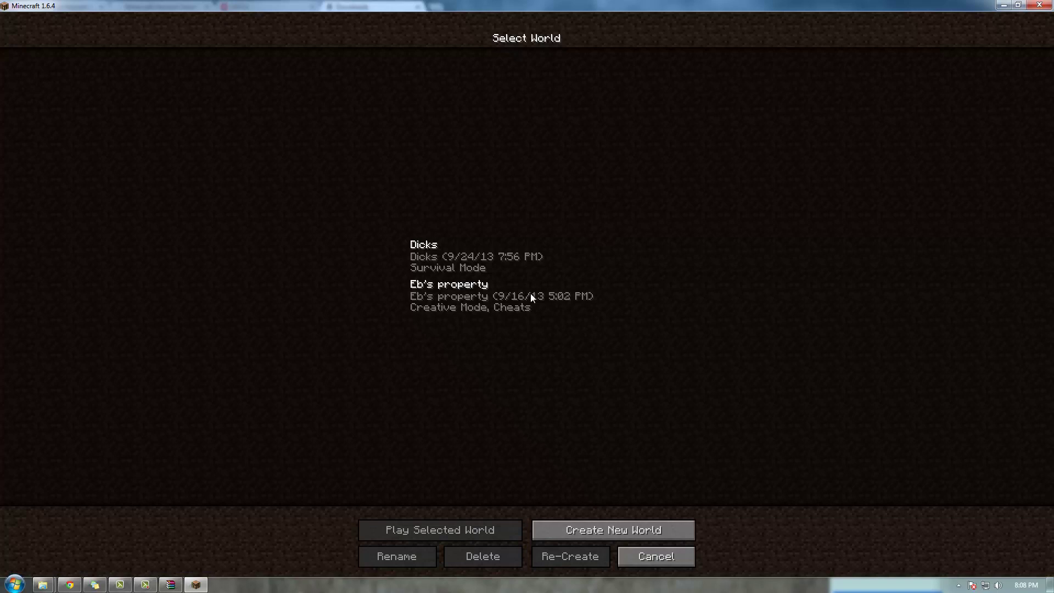
double_click(501, 258)
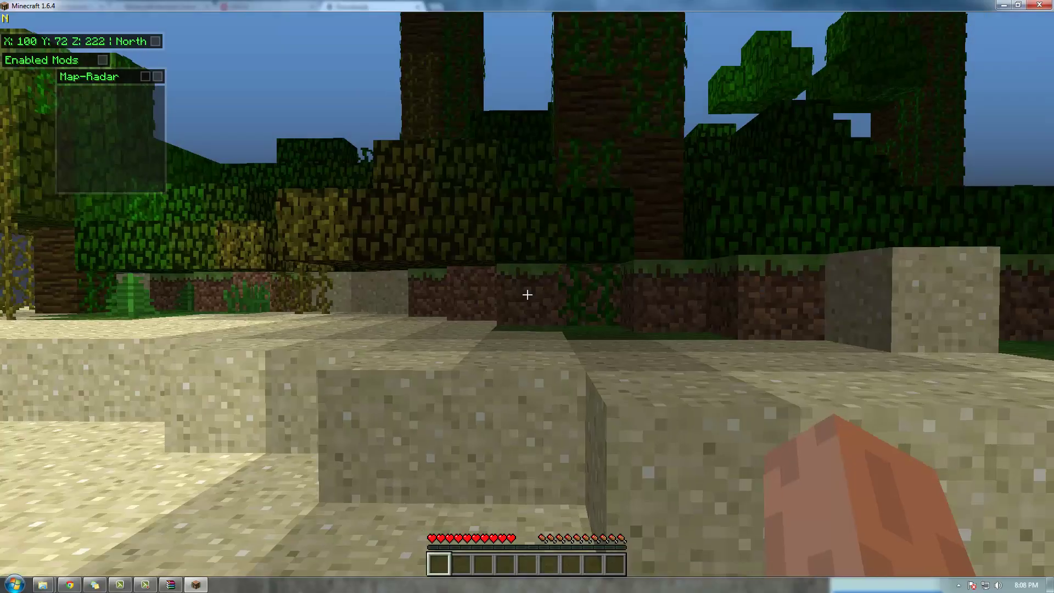
Step: Walk onto the open sand, enable the Fly mod in the Nodus Movement mods, and return to the game
key("a")
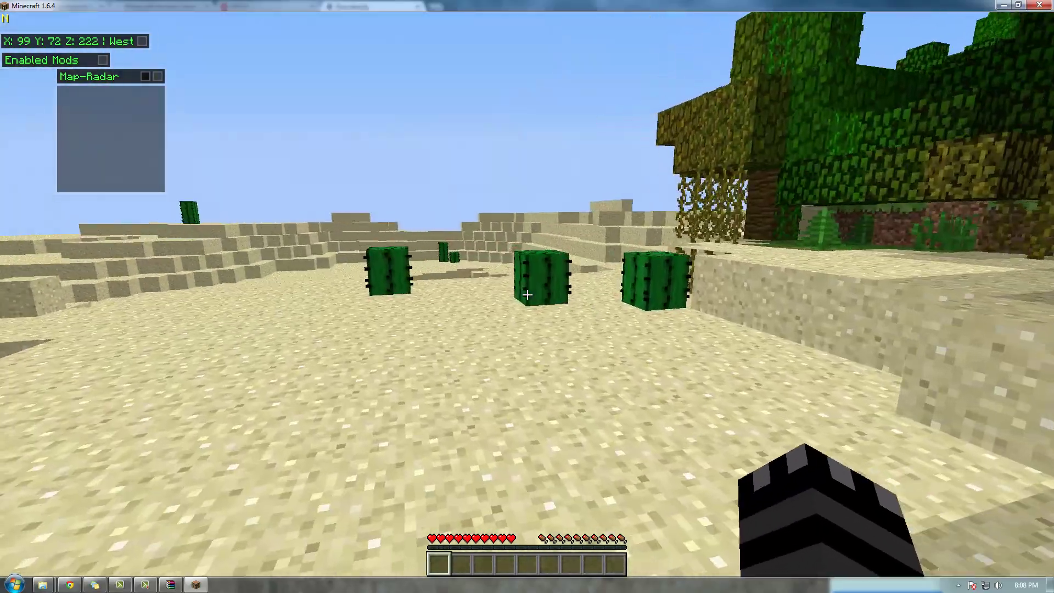
key("w")
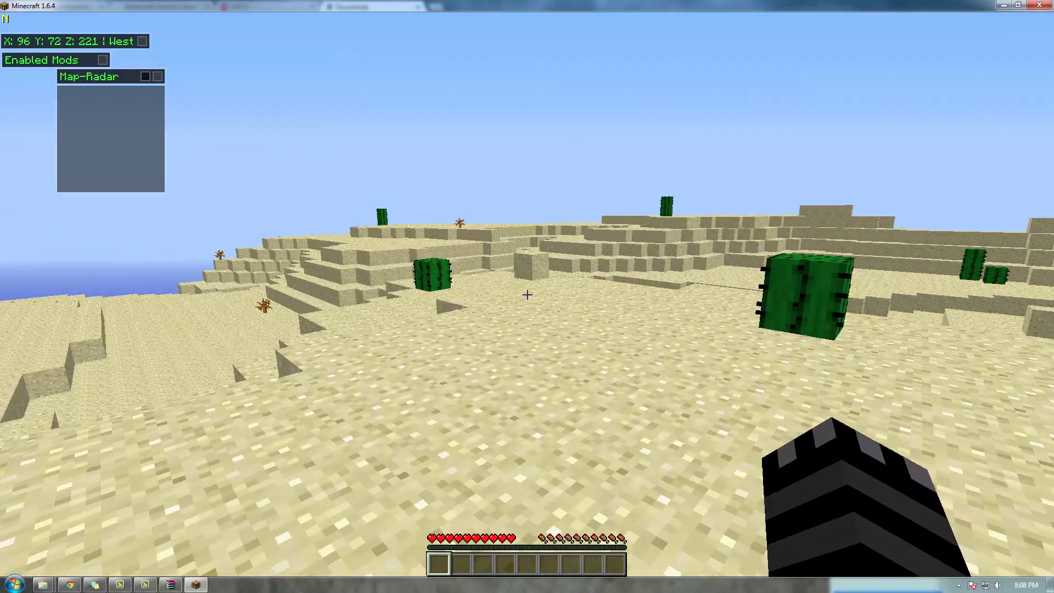
key("Shift_R")
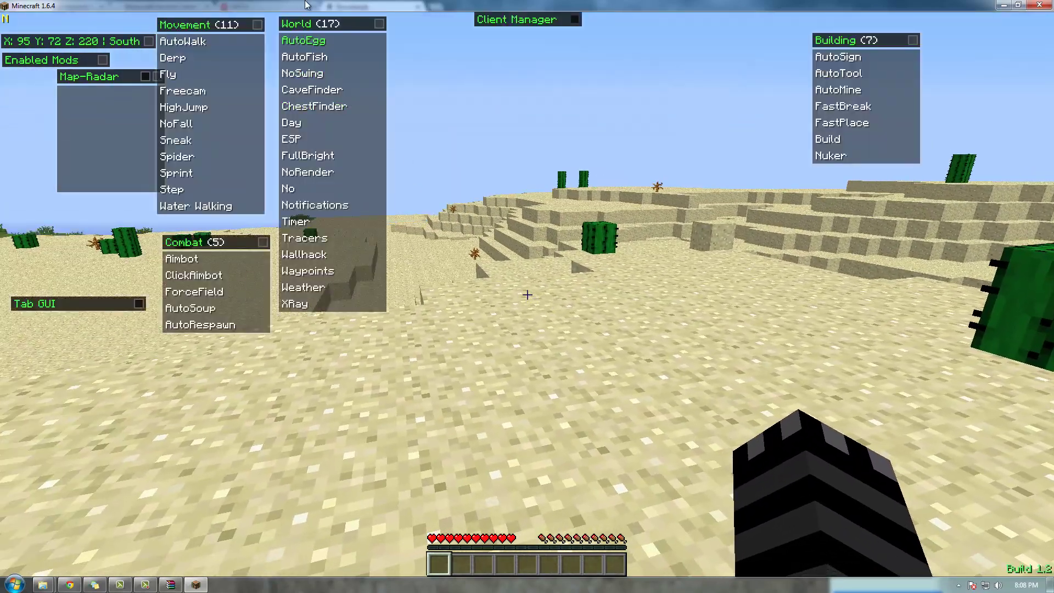
left_click(167, 74)
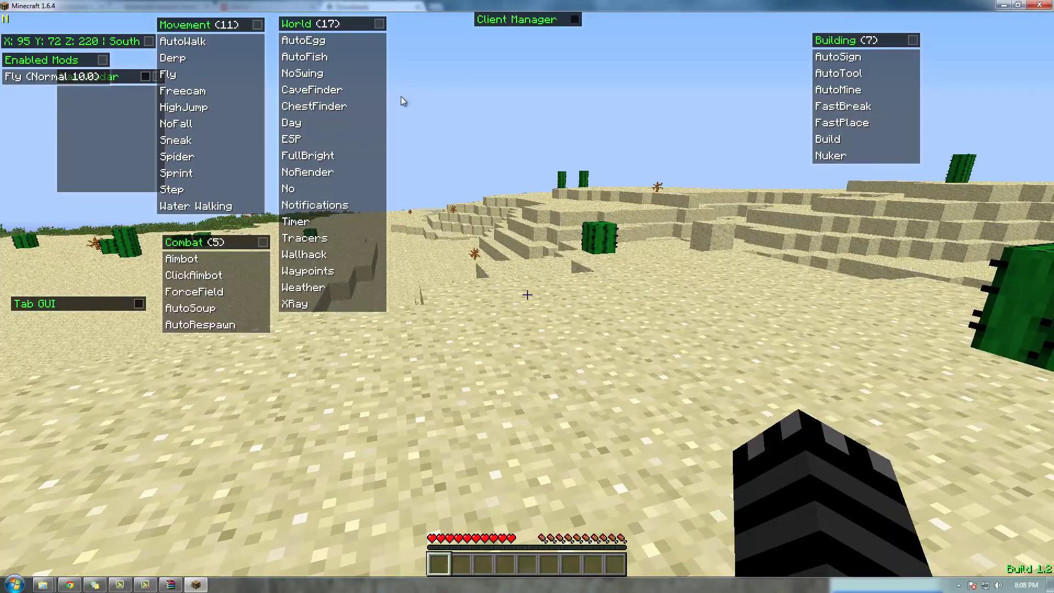
key("Escape")
Step: Try out the Fly mod by flying over the desert and jungle, climbing and descending along the way
key("w")
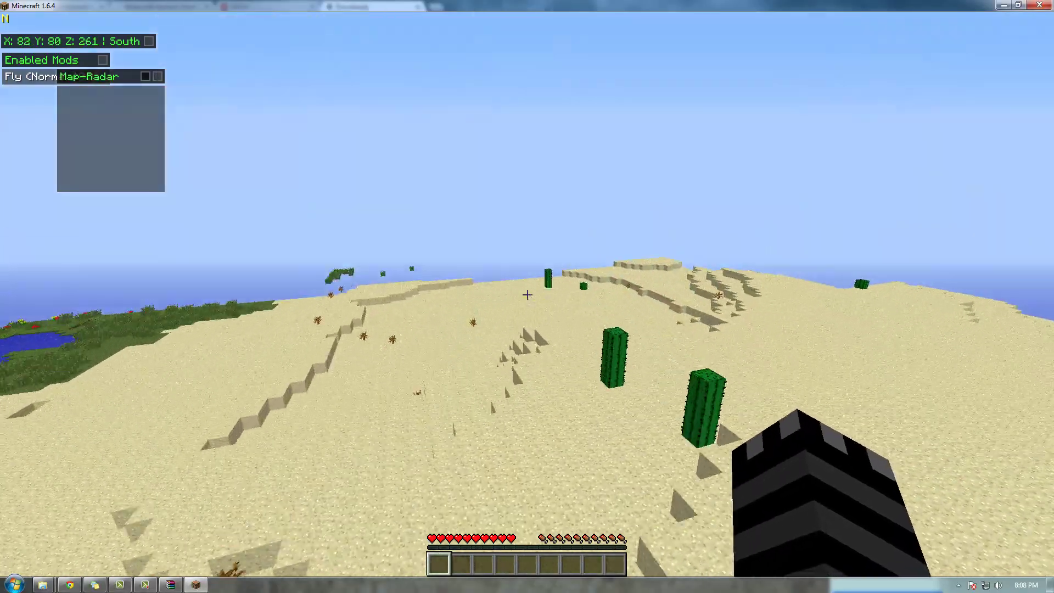
key("w")
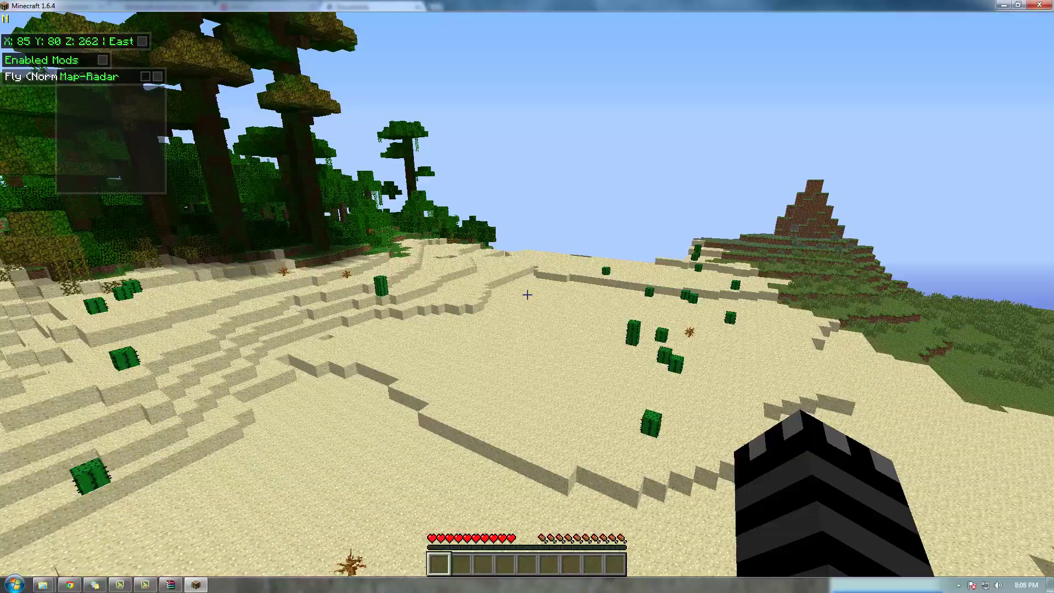
key("w")
key("space")
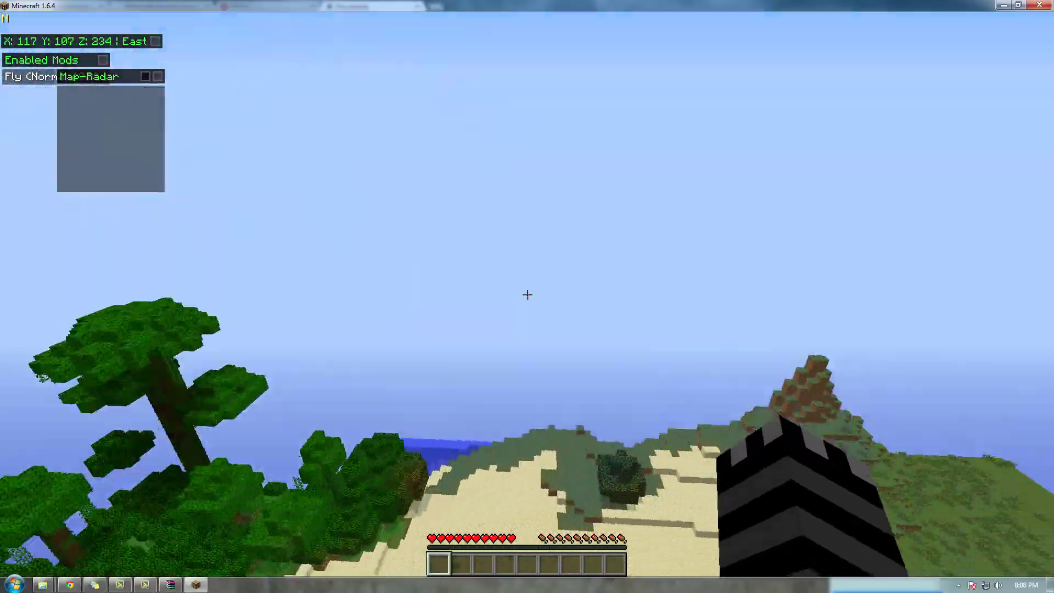
key("w")
key("space")
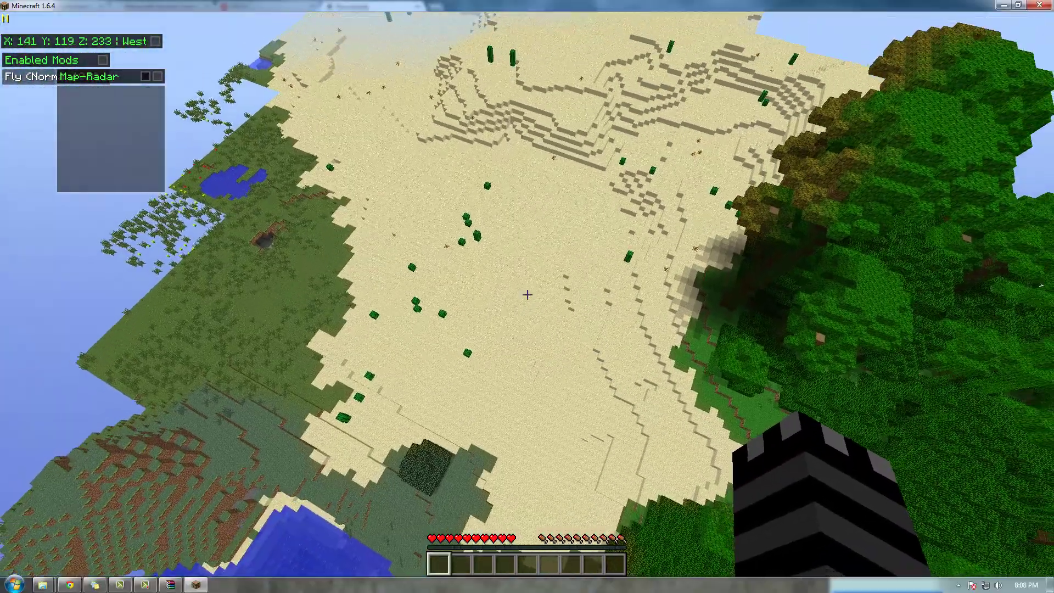
key("w")
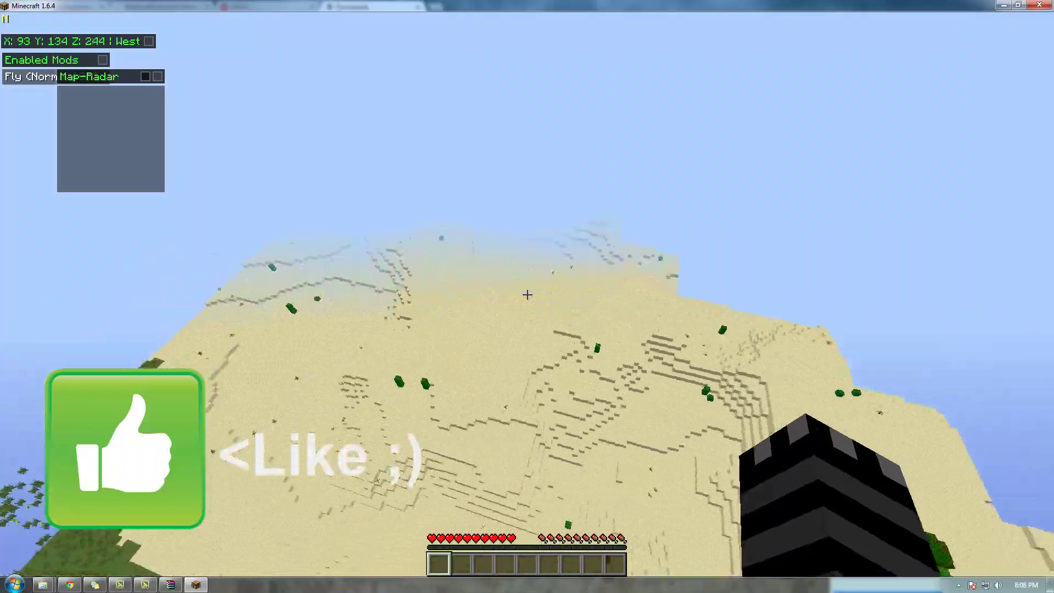
key("shift")
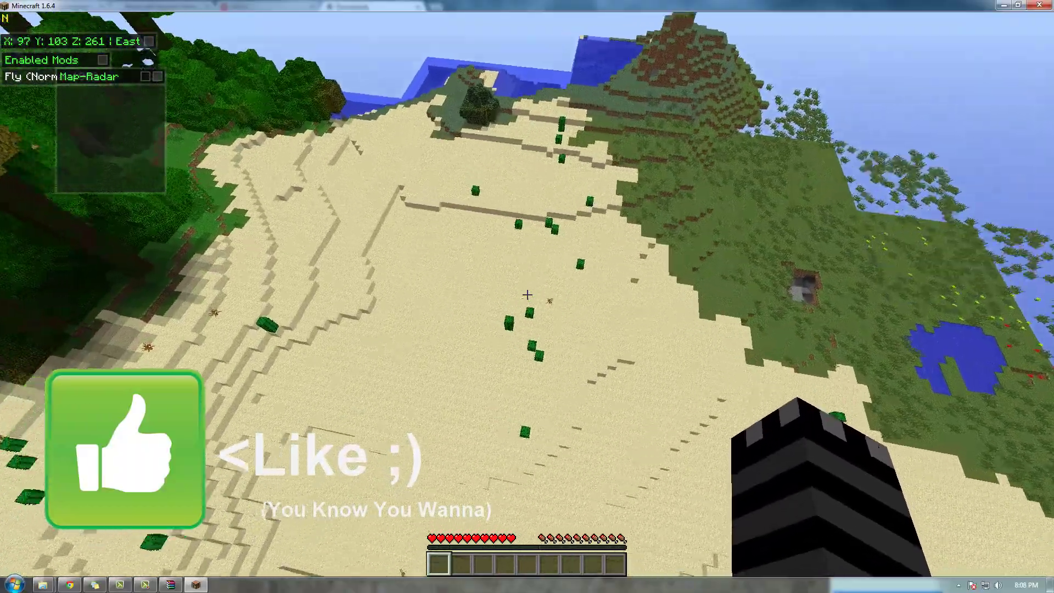
key("w")
key("shift")
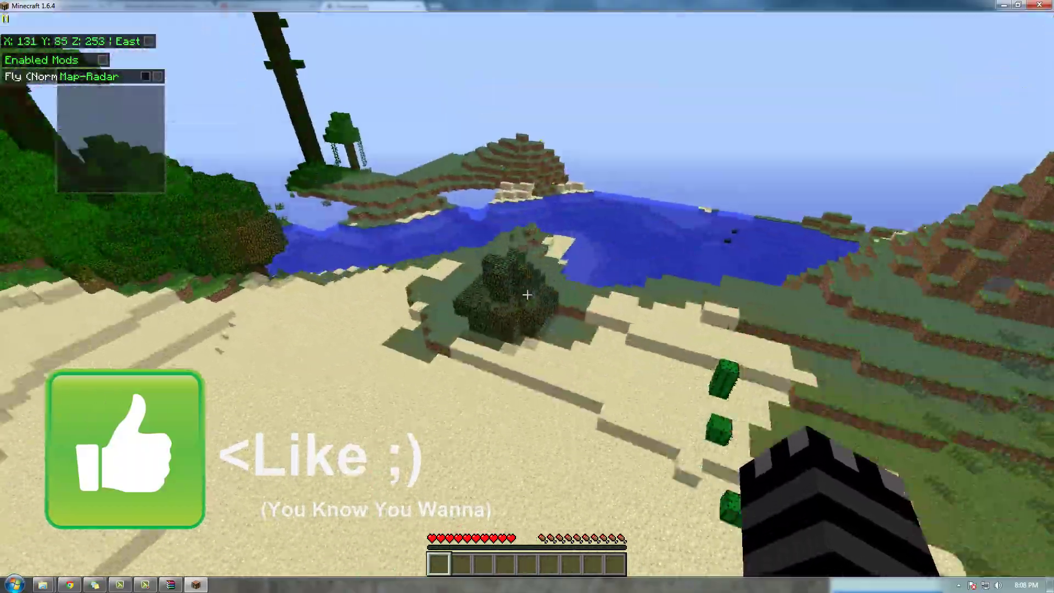
key("space")
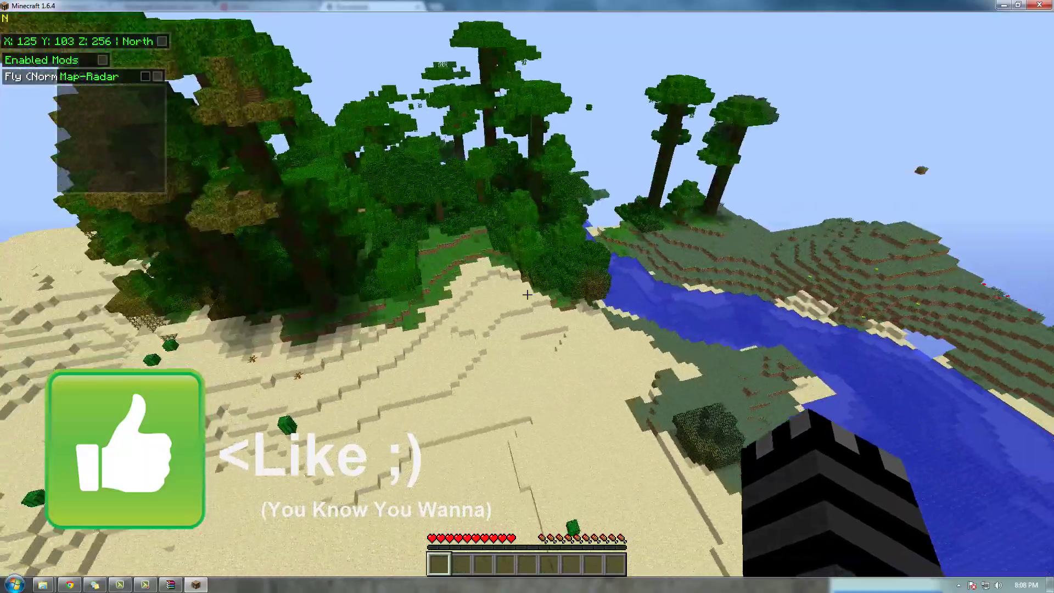
key("w")
key("space")
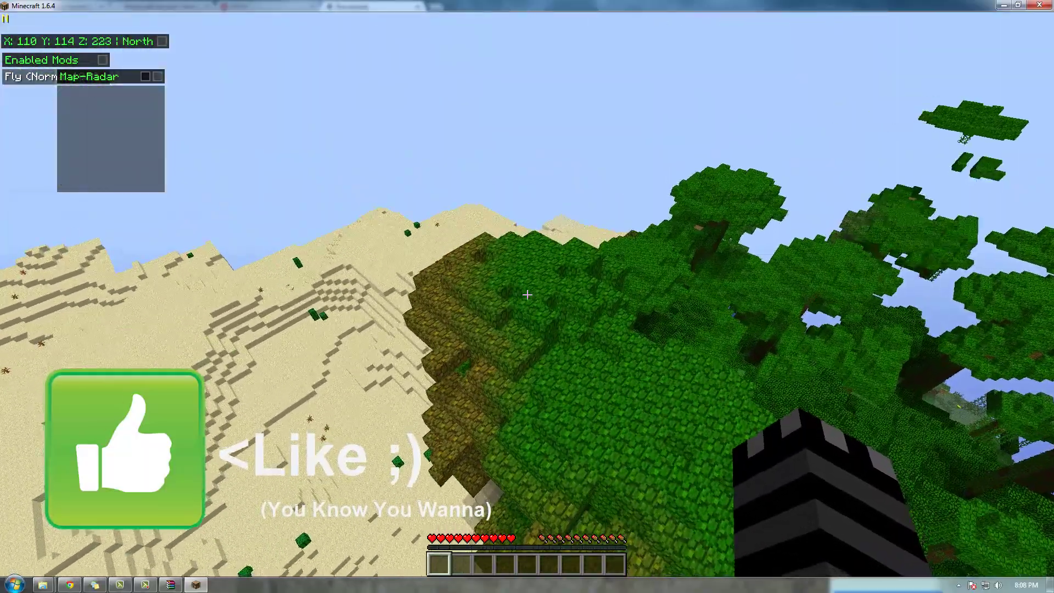
key("w")
key("shift")
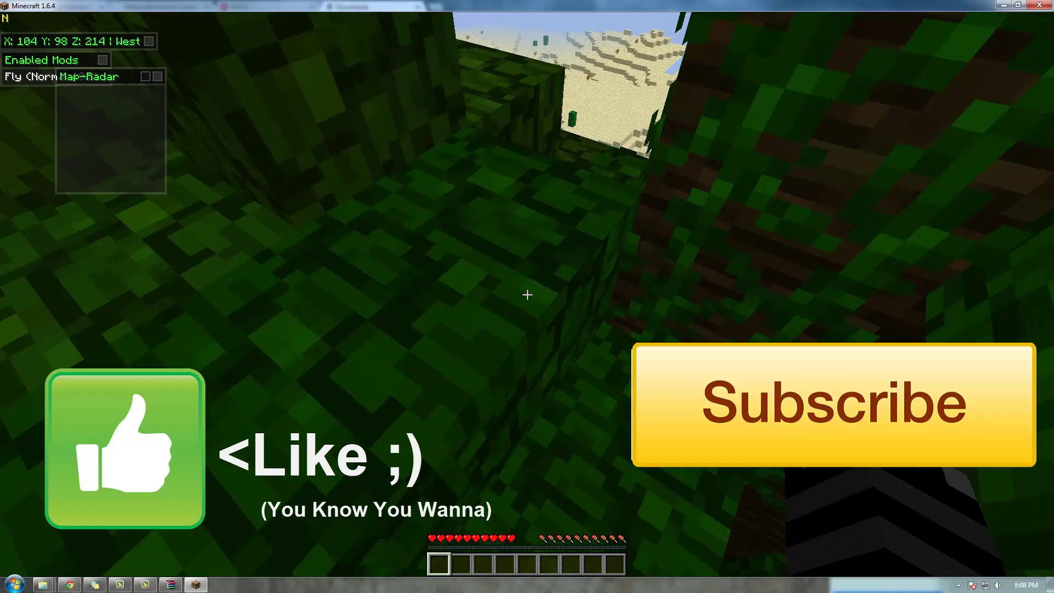